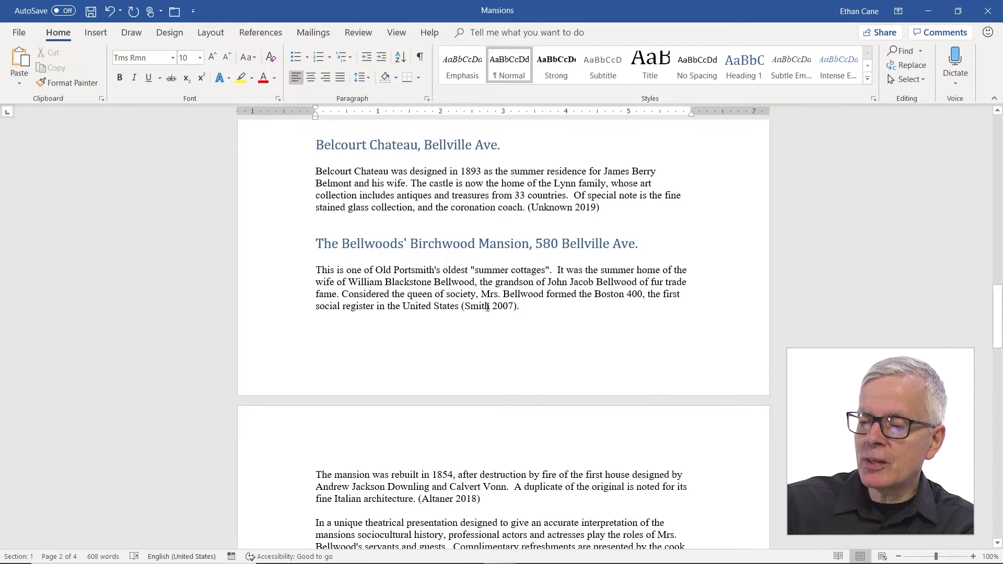
Step: Inspect the existing 2007 and 2018 in-text citations in the document
{"action": "left_click", "coordinate": [488, 307]}
{"action": "scroll", "coordinate": [507, 377], "scroll_direction": "down", "scroll_amount": 3}
{"action": "left_click", "coordinate": [450, 372]}
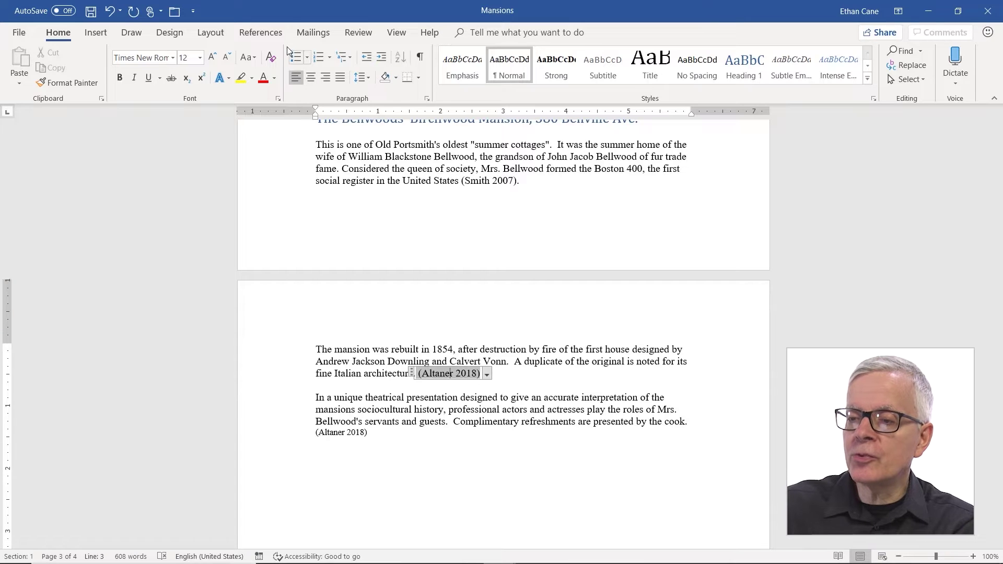
Step: On References, try Smart Lookup and review the stored sources under Insert Citation, then close both
{"action": "left_click", "coordinate": [273, 38]}
{"action": "left_click", "coordinate": [262, 83]}
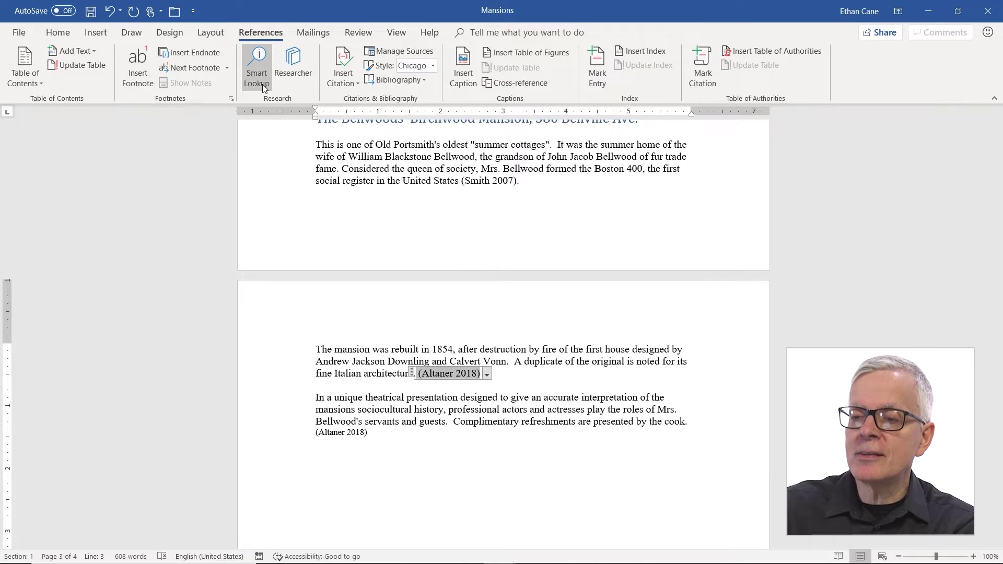
{"action": "left_click", "coordinate": [358, 81]}
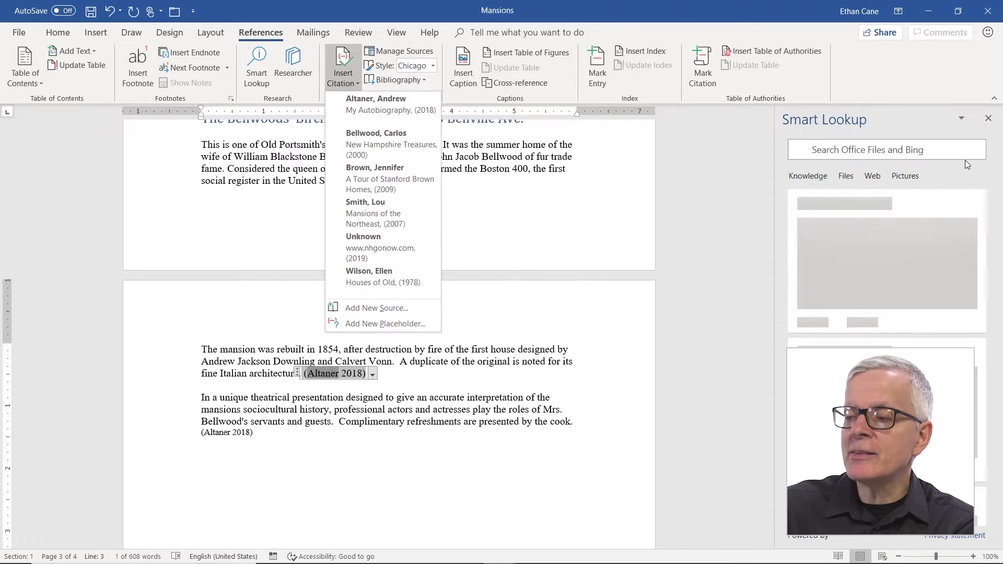
{"action": "left_click", "coordinate": [355, 87]}
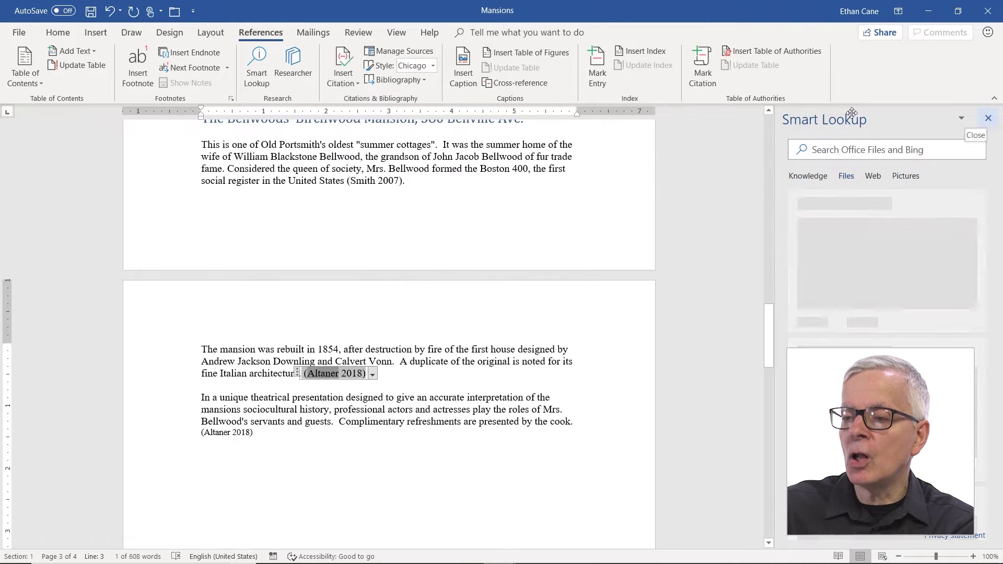
{"action": "left_click", "coordinate": [355, 84]}
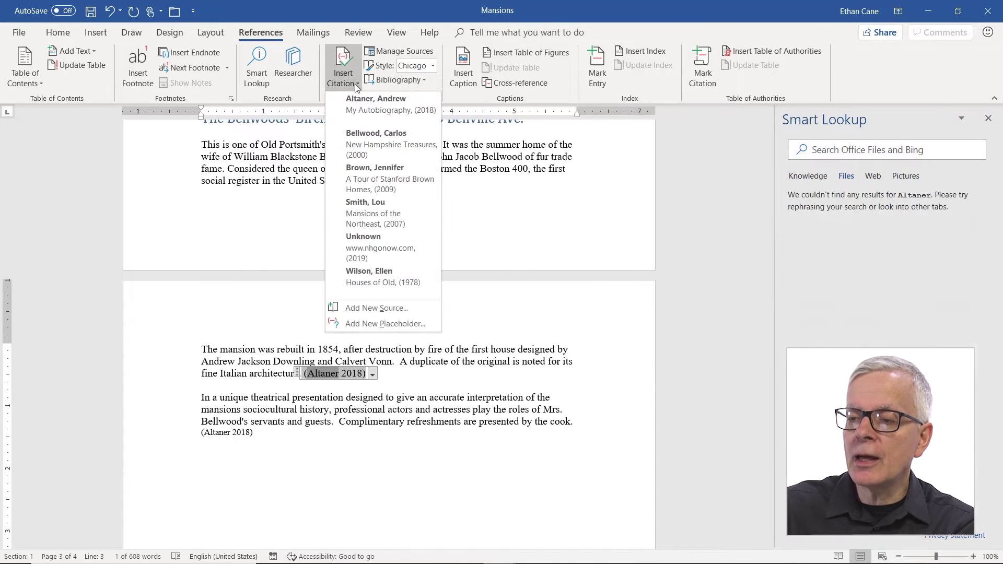
{"action": "left_click", "coordinate": [988, 119]}
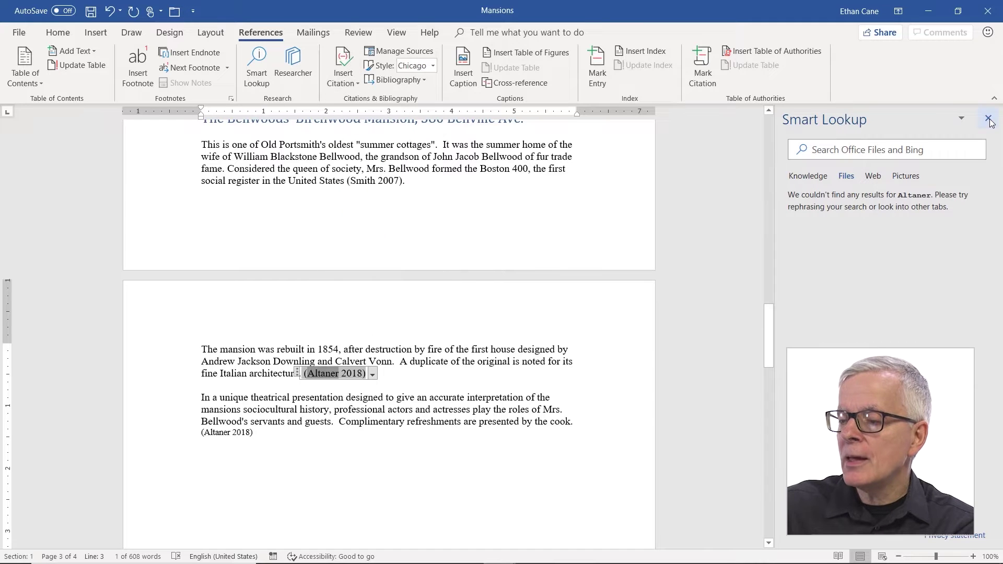
{"action": "left_click", "coordinate": [989, 119]}
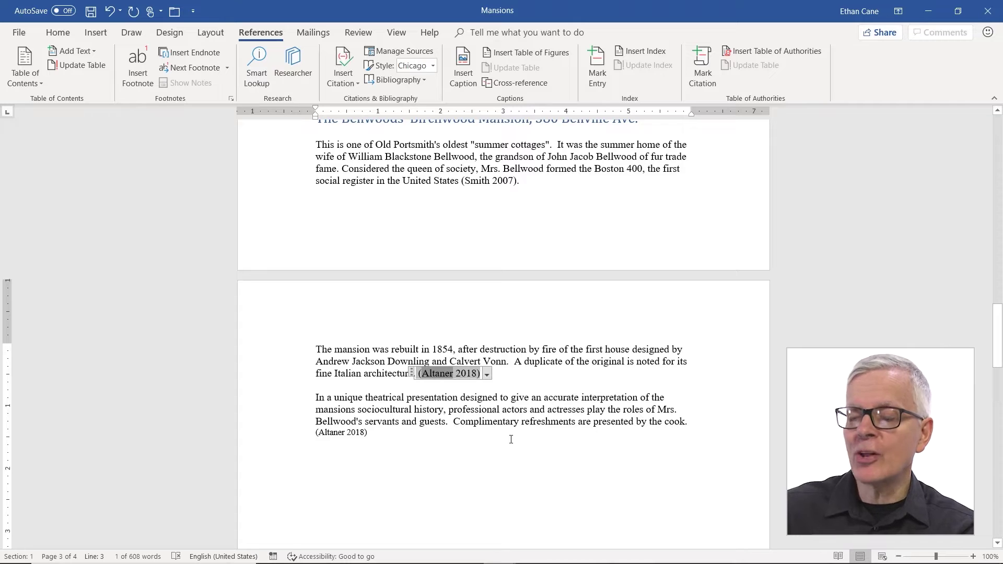
{"action": "scroll", "coordinate": [488, 390], "scroll_direction": "down", "scroll_amount": 10}
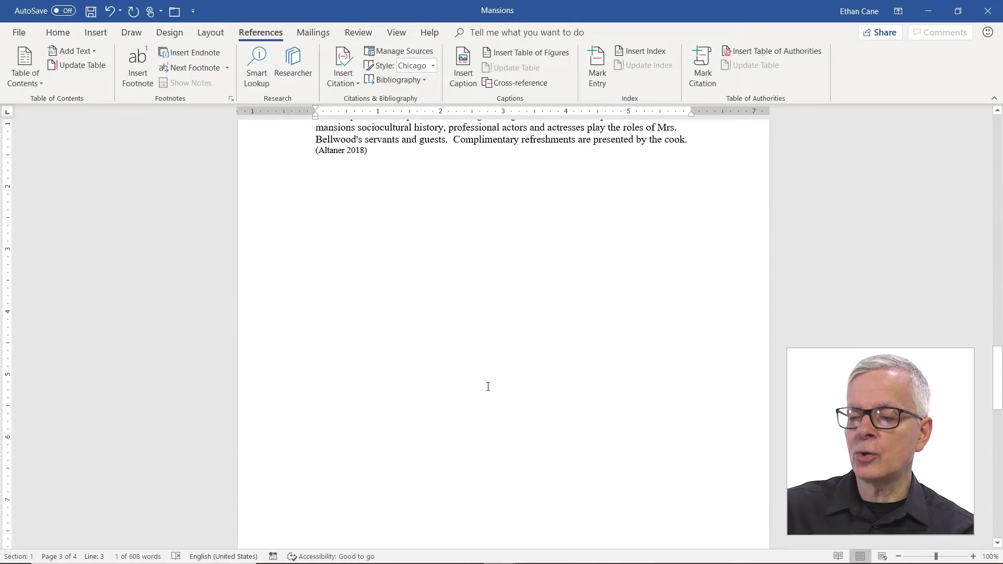
Step: Place the cursor at the top of blank page 4 and show the Bibliography gallery
{"action": "scroll", "coordinate": [488, 391], "scroll_direction": "down", "scroll_amount": 10}
{"action": "left_click", "coordinate": [338, 218]}
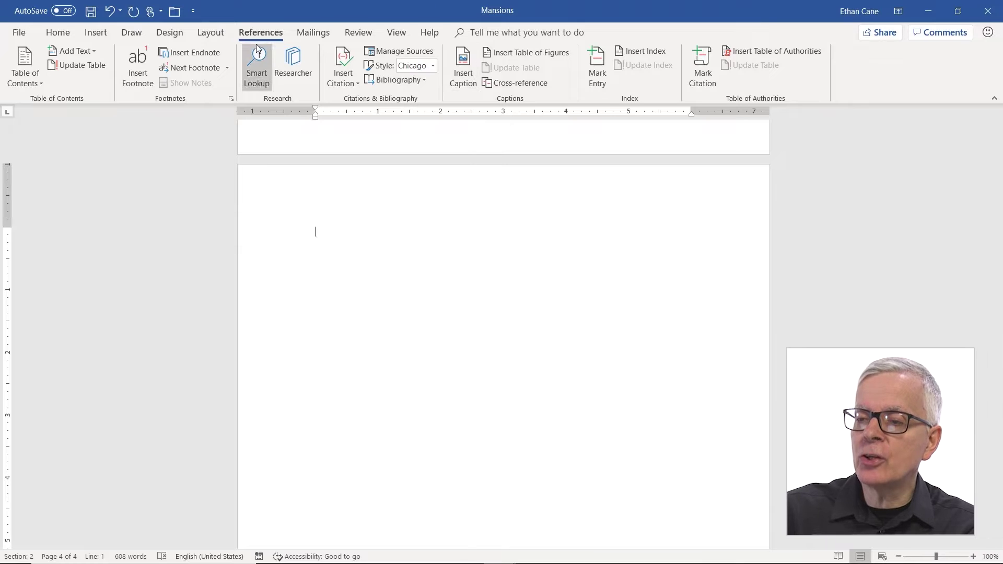
{"action": "left_click", "coordinate": [424, 80]}
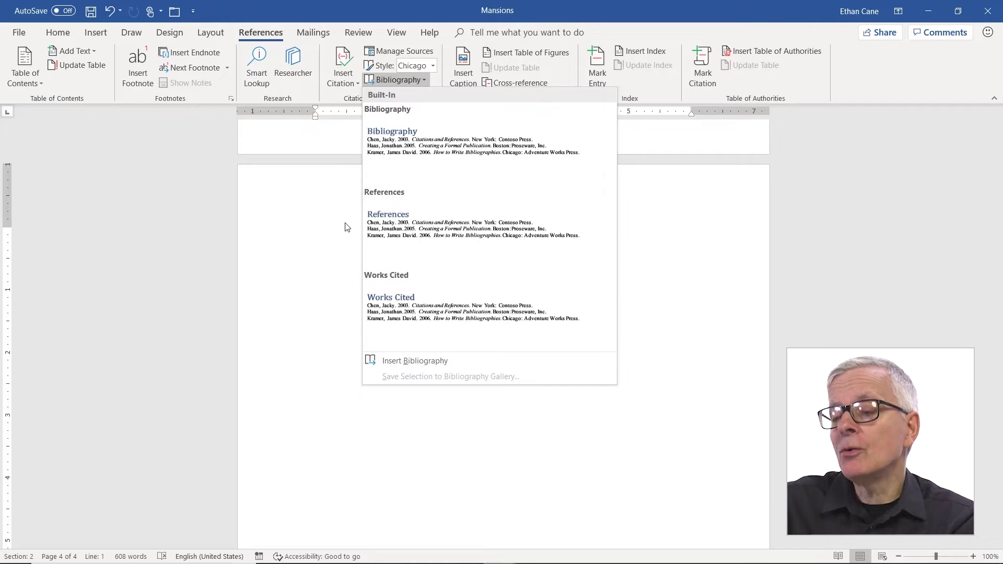
Step: Insert the built-in Bibliography listing six sources on page 4 and select its entries
{"action": "left_click", "coordinate": [438, 137]}
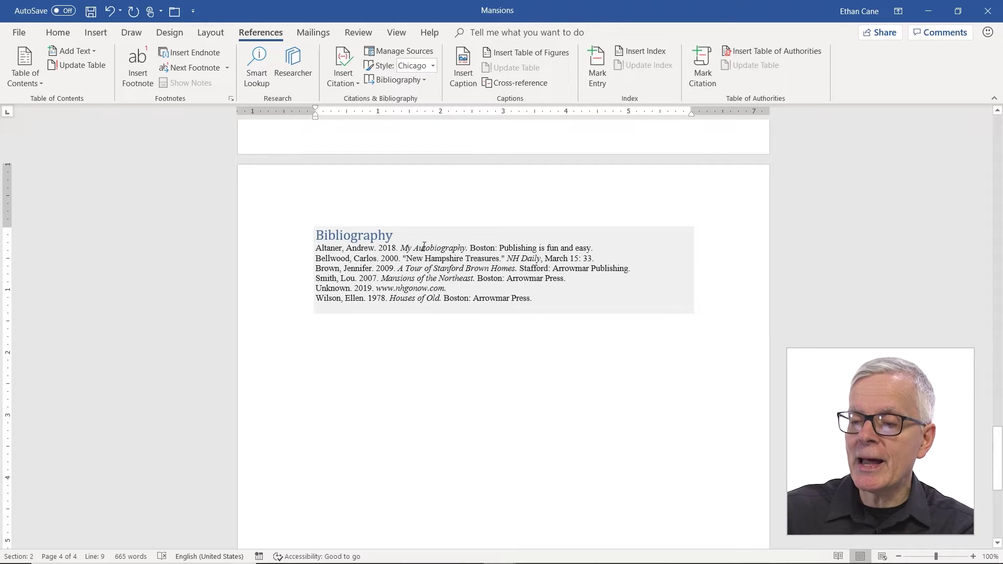
{"action": "scroll", "coordinate": [413, 289], "scroll_direction": "up", "scroll_amount": 1}
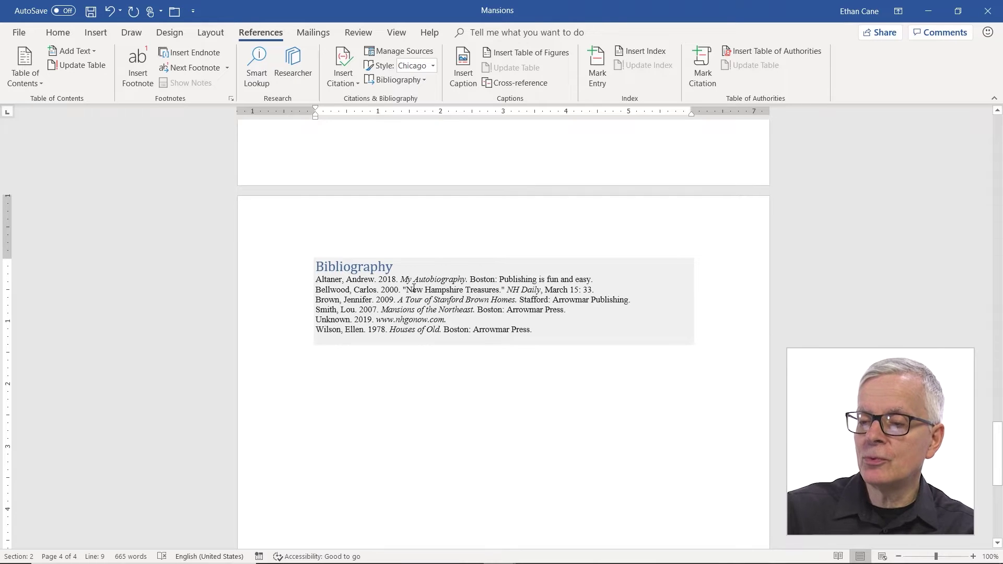
{"action": "left_click", "coordinate": [353, 321]}
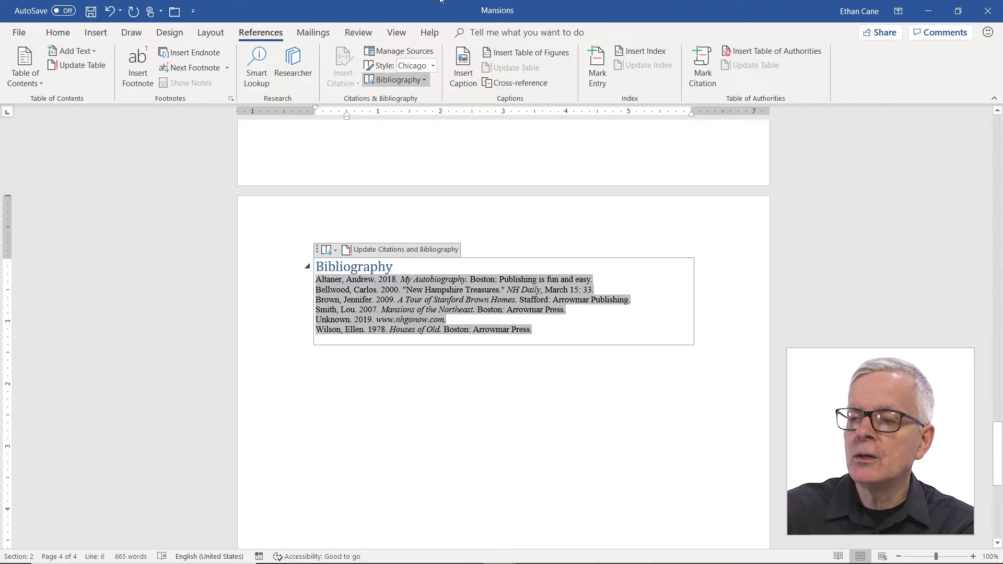
{"action": "left_click", "coordinate": [407, 54]}
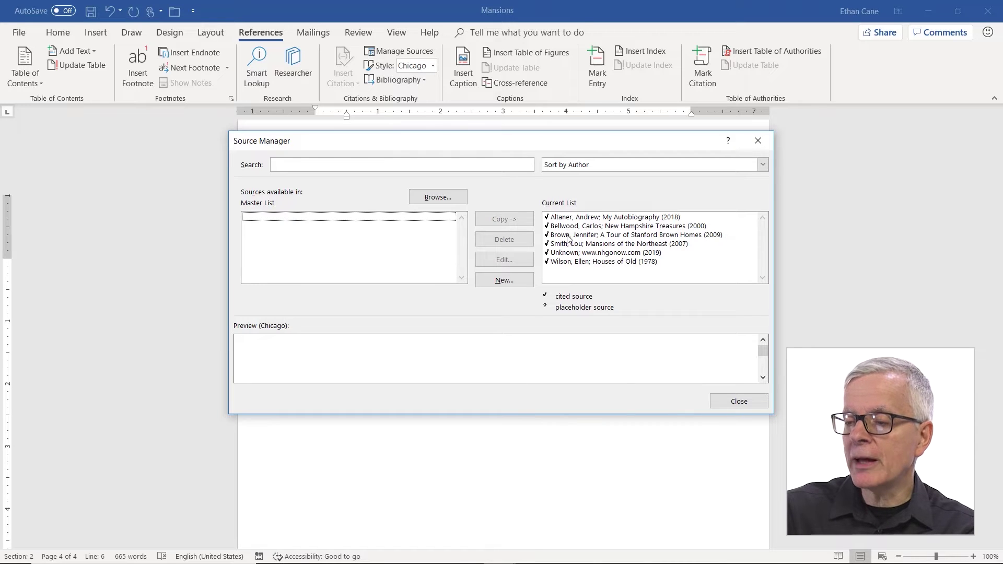
{"action": "left_click", "coordinate": [570, 253]}
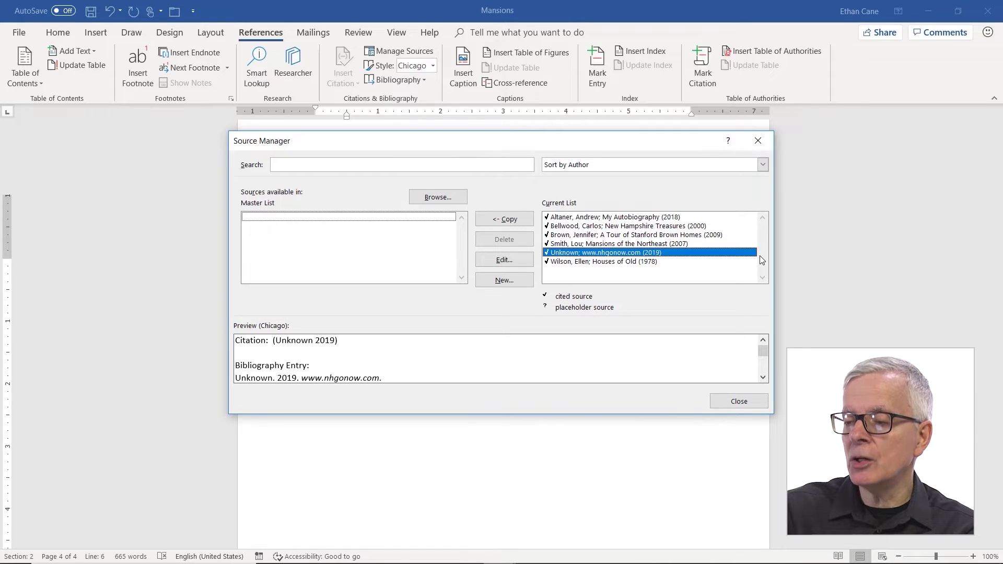
{"action": "left_click", "coordinate": [511, 266]}
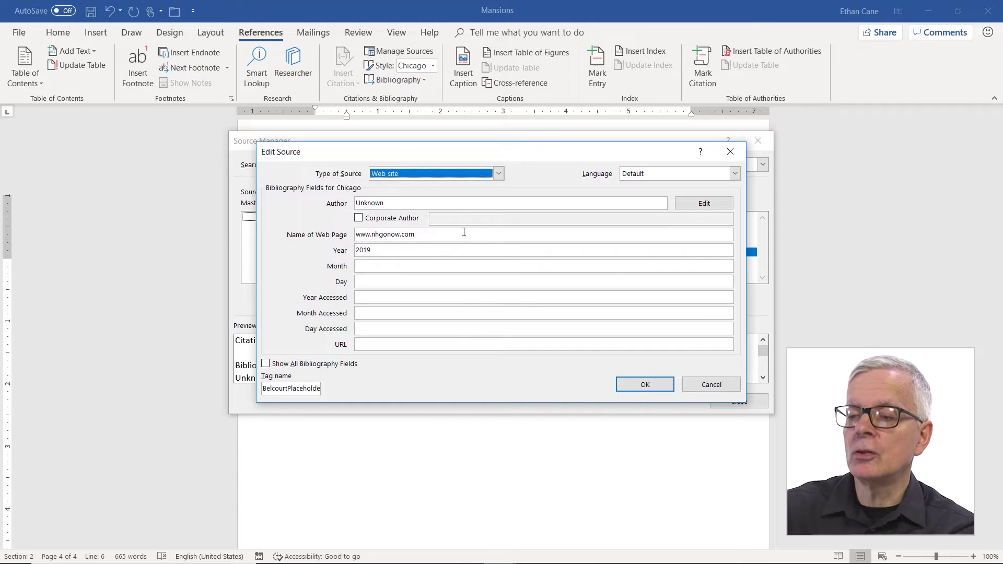
{"action": "key", "text": "Tab"}
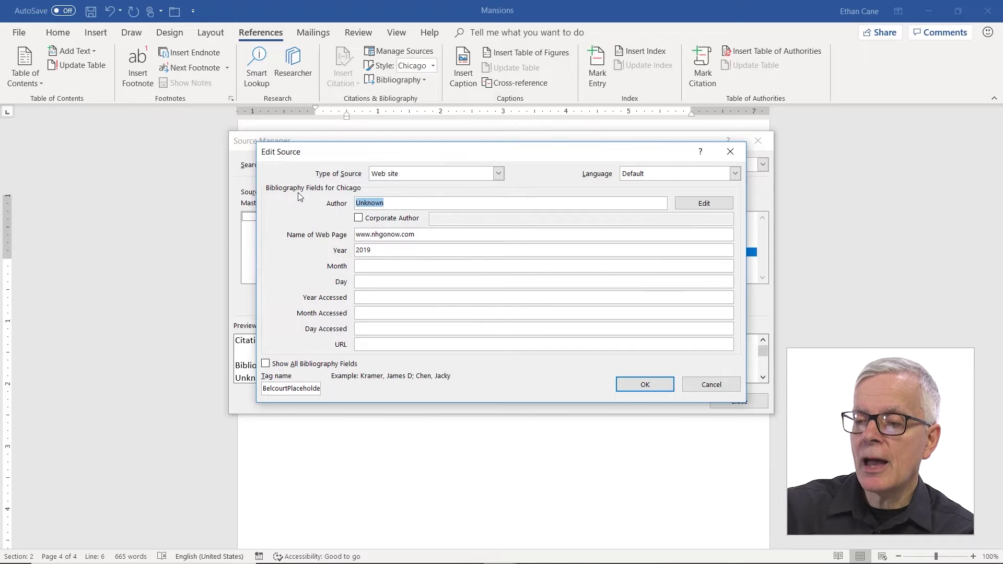
{"action": "type", "text": "Eth"}
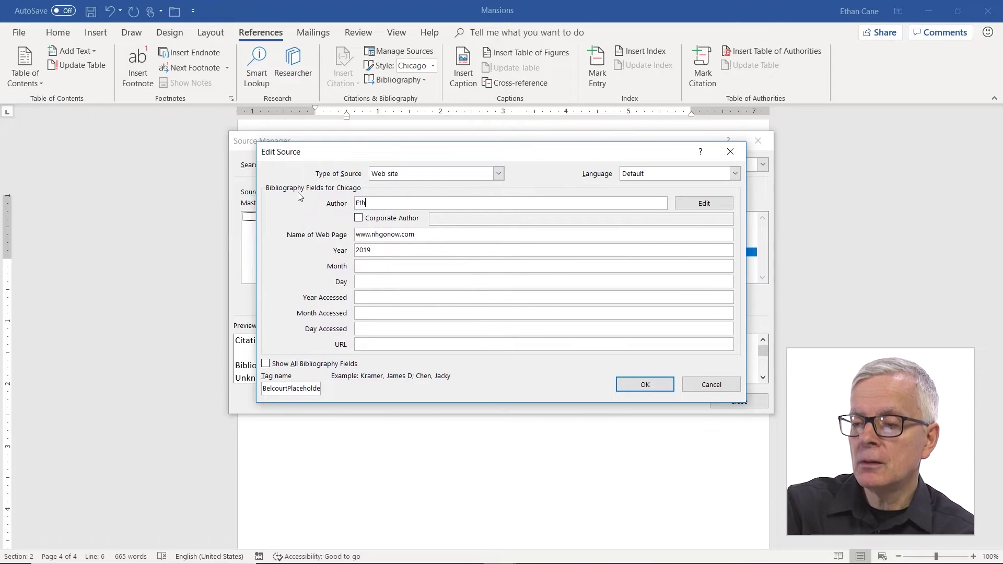
{"action": "type", "text": "an Cane"}
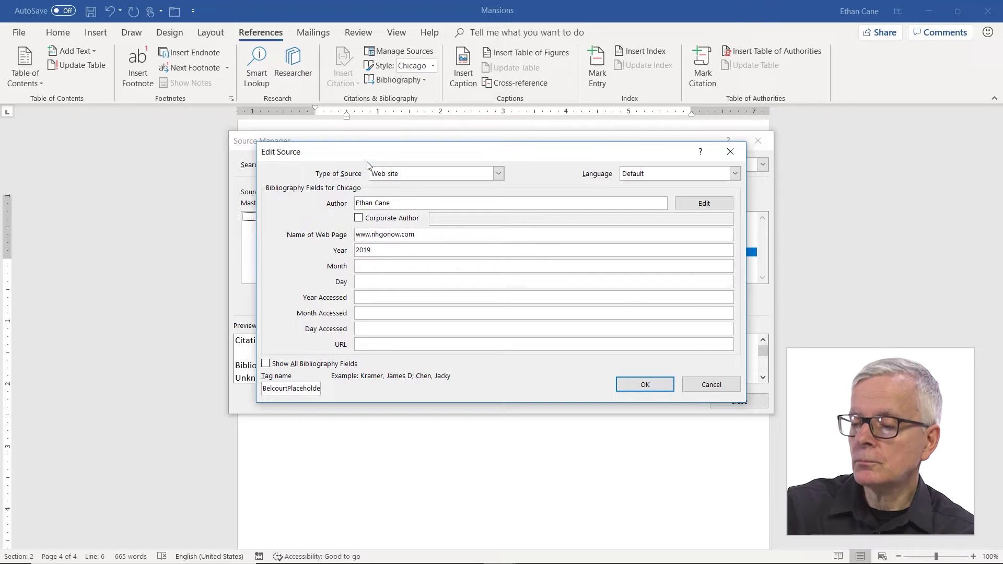
{"action": "left_click", "coordinate": [660, 384]}
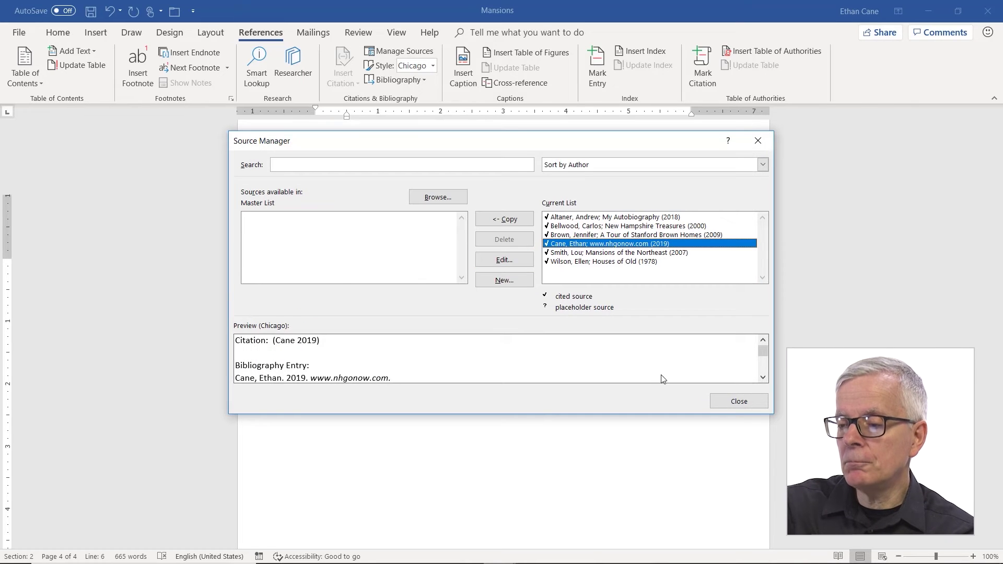
{"action": "left_click", "coordinate": [734, 406]}
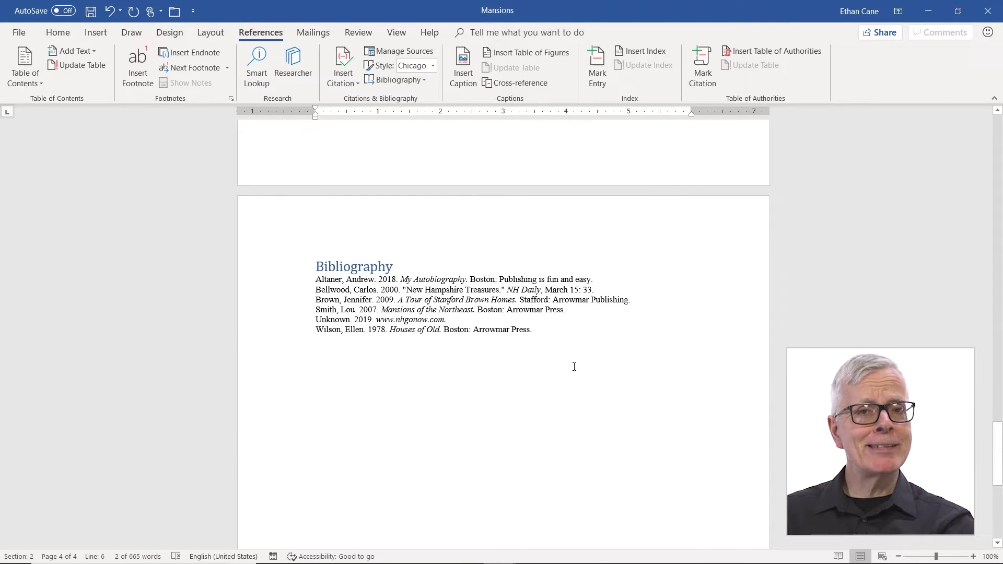
{"action": "scroll", "coordinate": [636, 247], "scroll_direction": "up", "scroll_amount": 5}
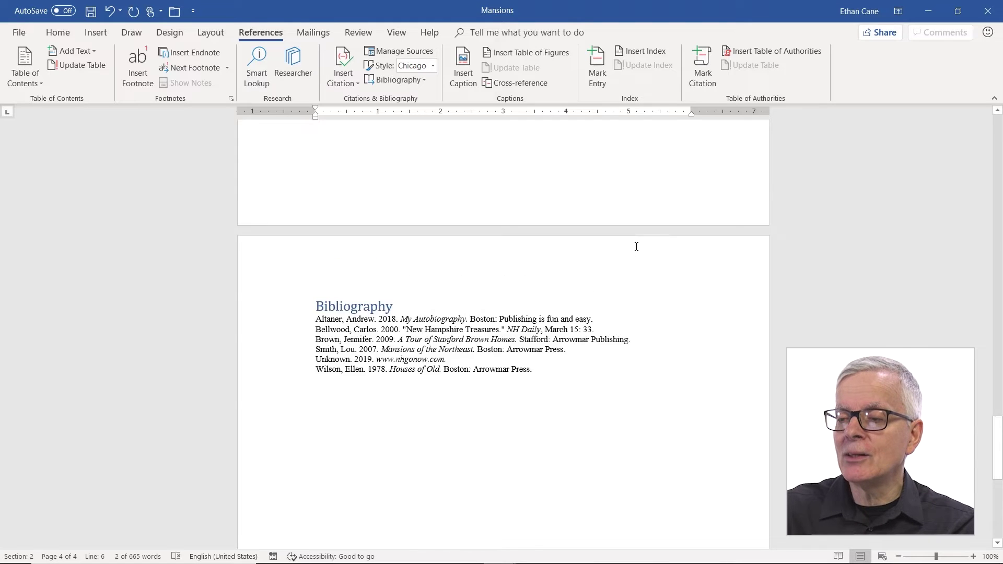
{"action": "scroll", "coordinate": [637, 246], "scroll_direction": "up", "scroll_amount": 20}
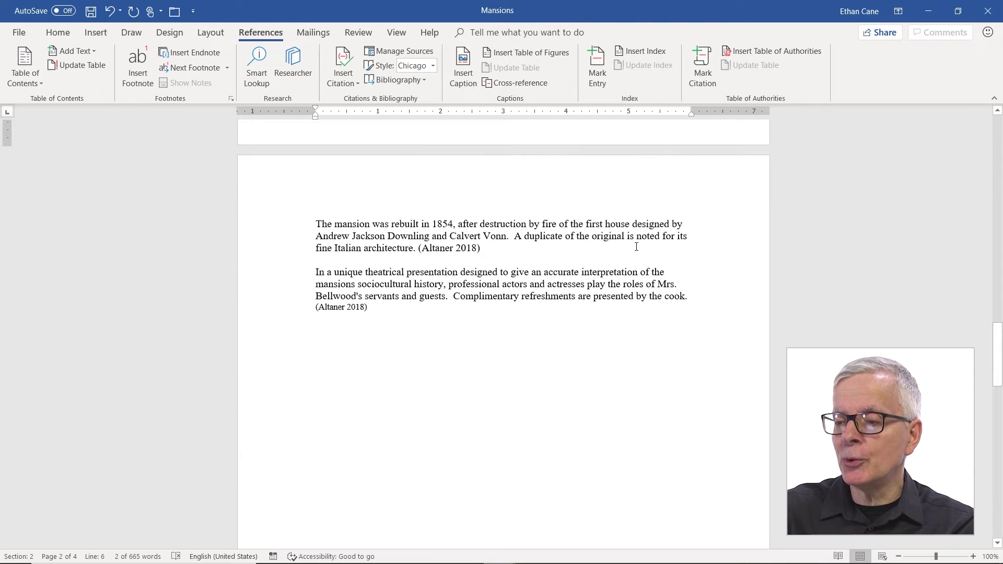
{"action": "scroll", "coordinate": [637, 247], "scroll_direction": "up", "scroll_amount": 8}
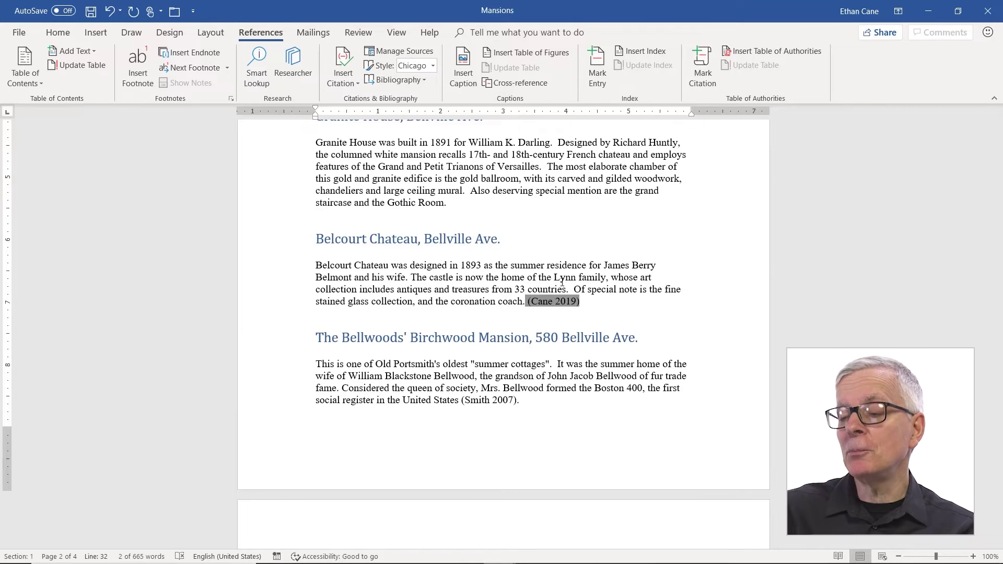
{"action": "left_click", "coordinate": [553, 300]}
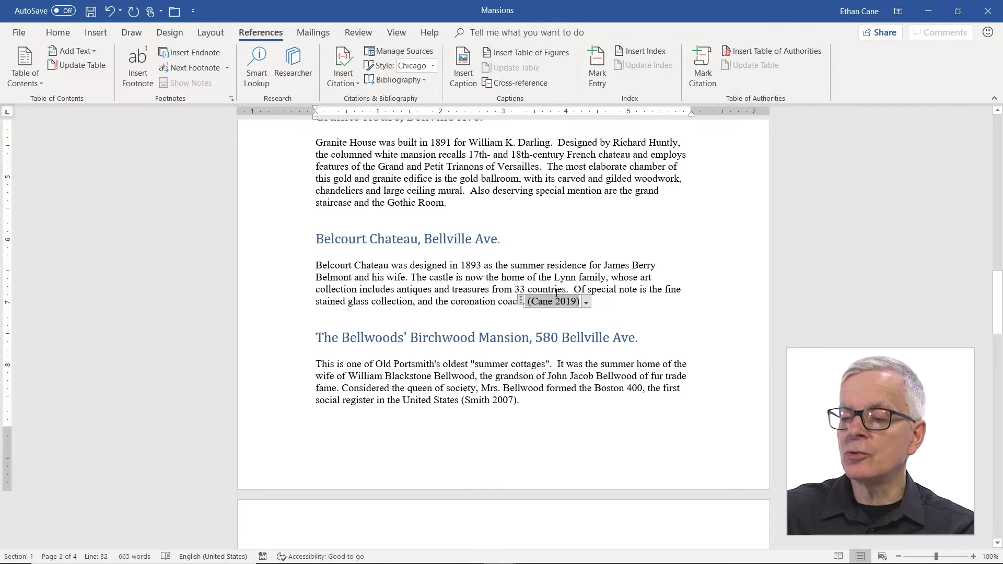
{"action": "scroll", "coordinate": [557, 293], "scroll_direction": "down", "scroll_amount": 15}
{"action": "scroll", "coordinate": [556, 291], "scroll_direction": "down", "scroll_amount": 10}
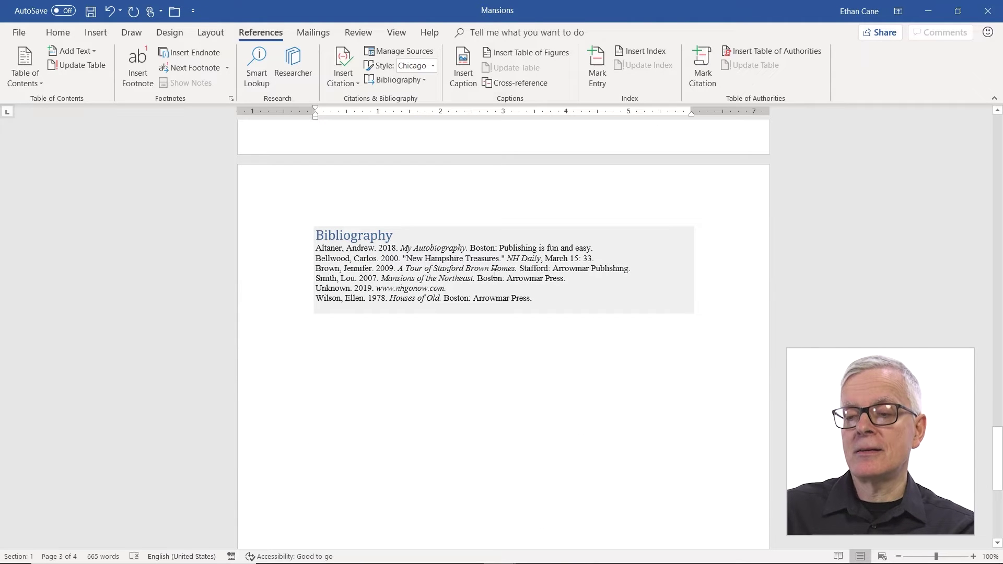
{"action": "right_click", "coordinate": [415, 262]}
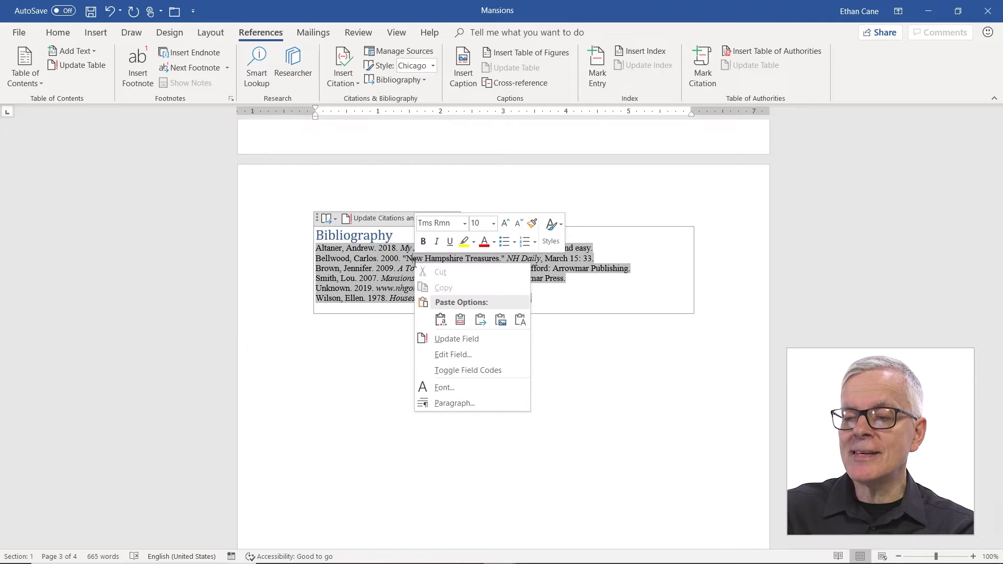
{"action": "left_click", "coordinate": [356, 258]}
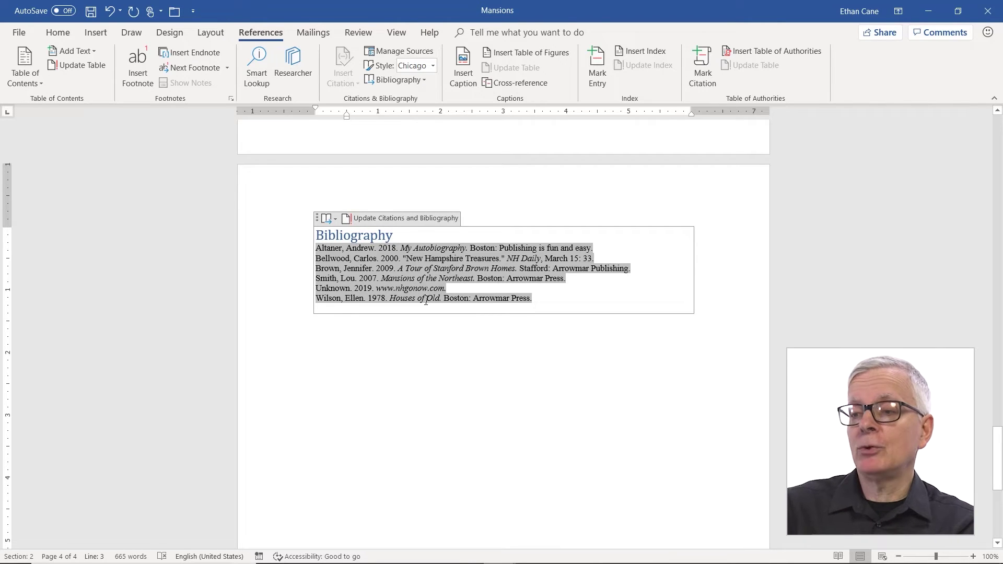
{"action": "left_click", "coordinate": [381, 219]}
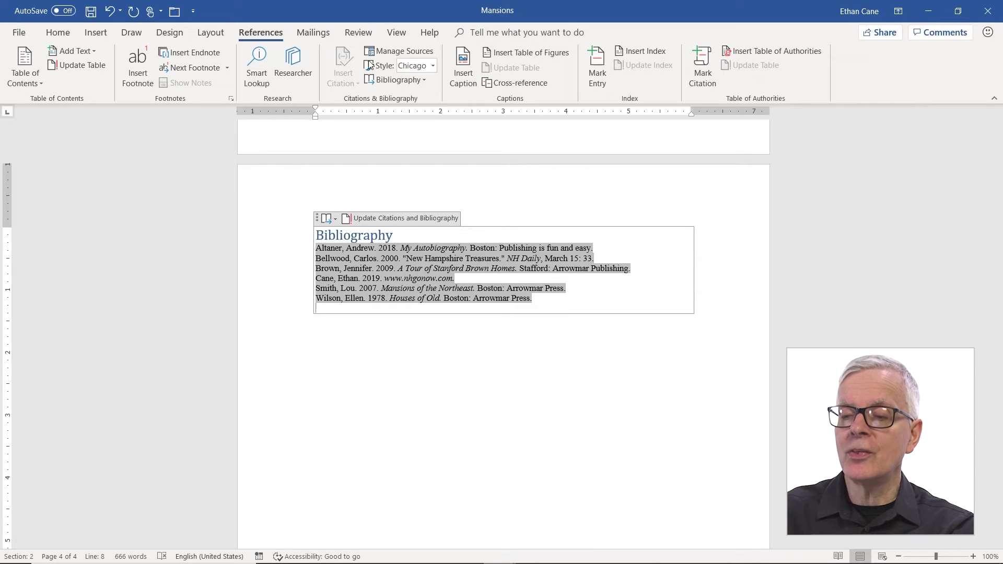
Step: Convert the six-entry bibliography to static text
{"action": "left_click", "coordinate": [335, 219]}
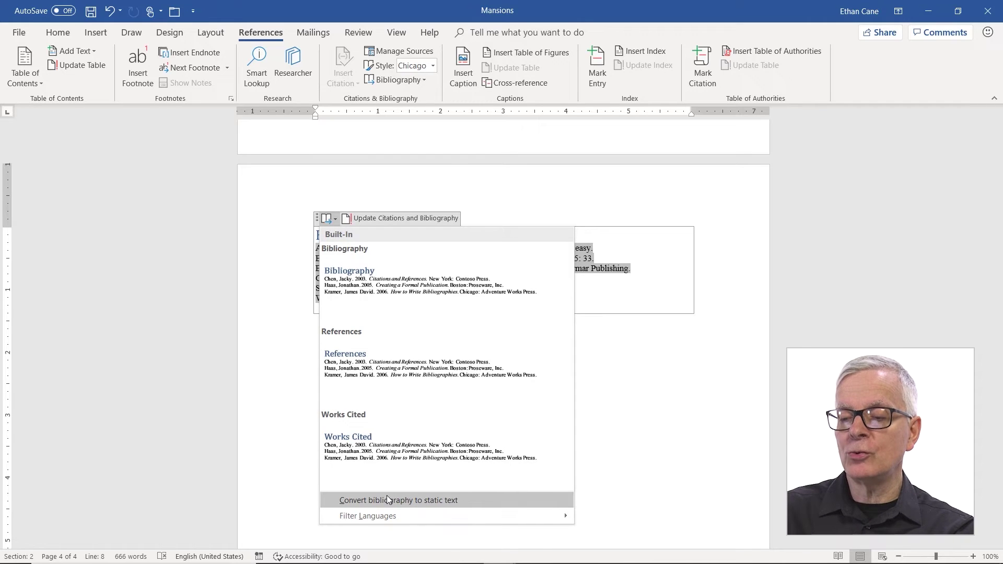
{"action": "left_click", "coordinate": [389, 500]}
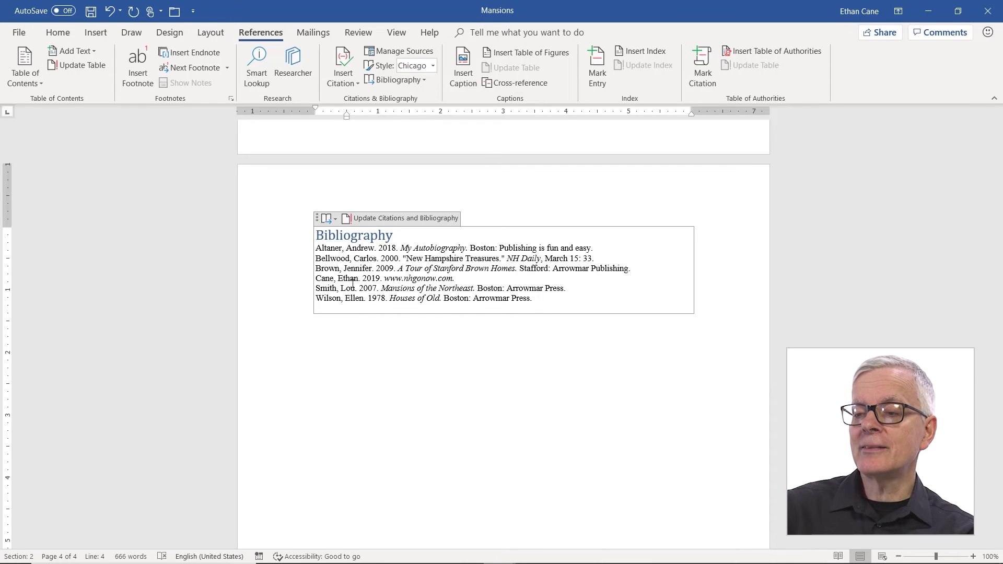
{"action": "left_click", "coordinate": [326, 344]}
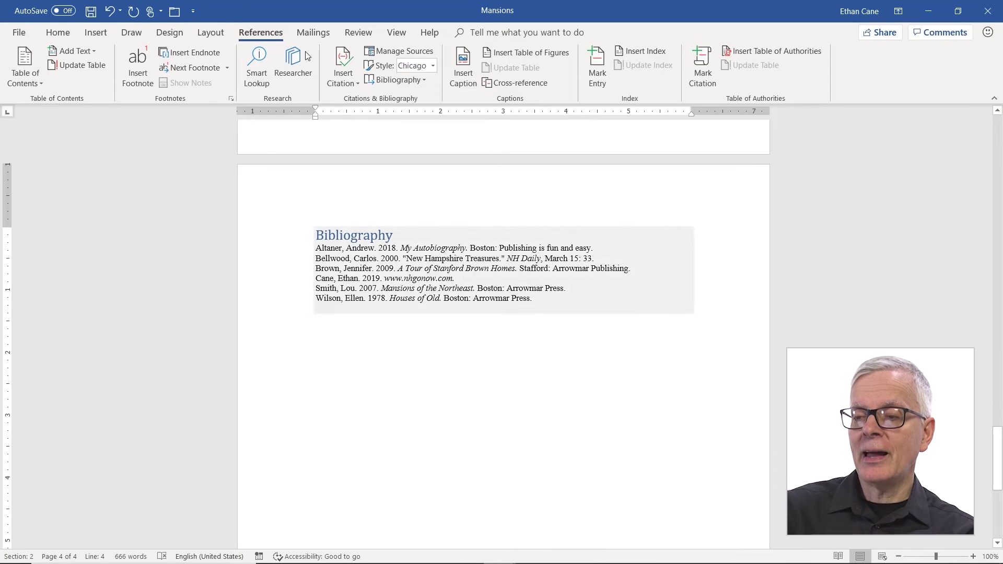
Step: In Manage Sources, shorten the author's first name on the 2018 Altaner source
{"action": "left_click", "coordinate": [406, 51]}
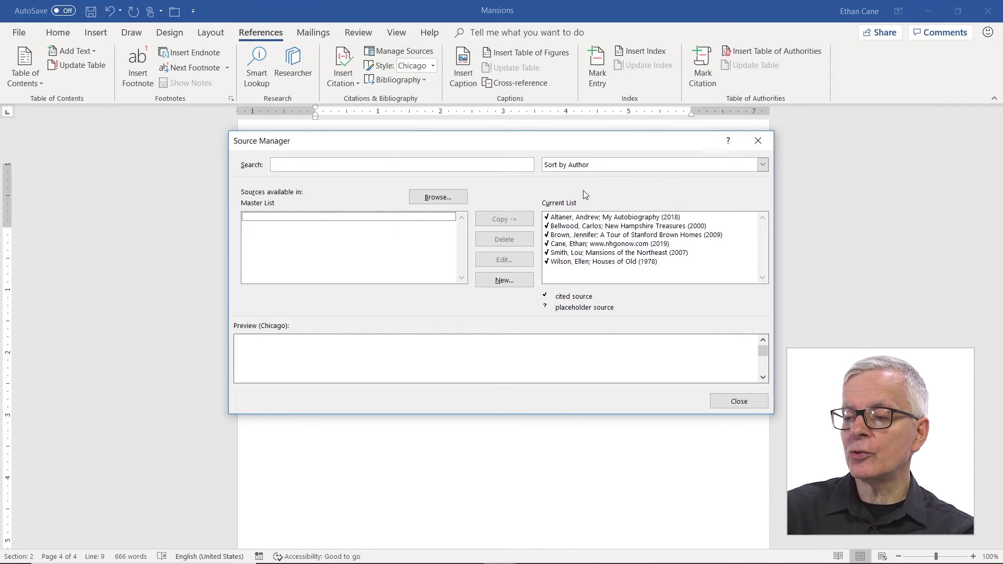
{"action": "left_click", "coordinate": [596, 218]}
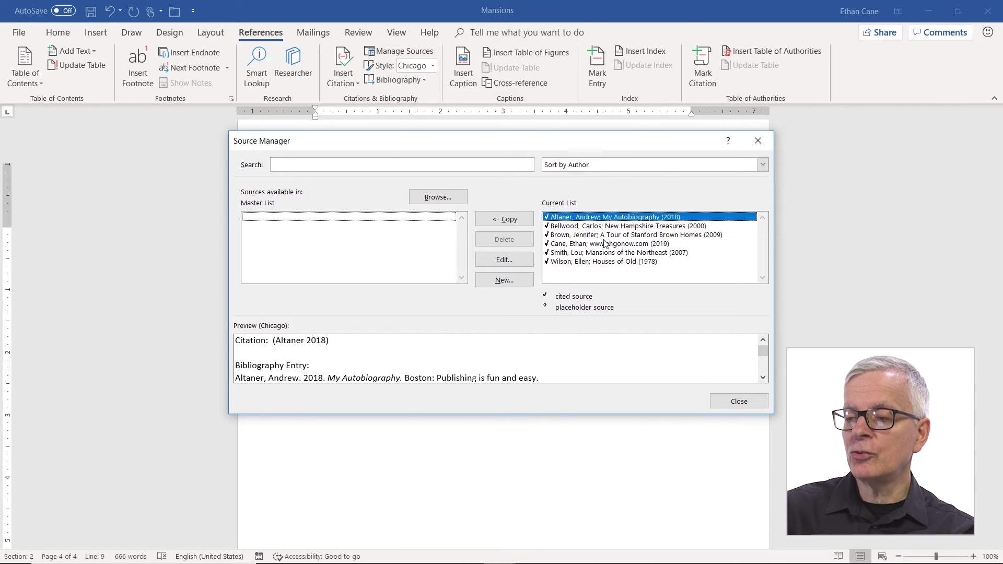
{"action": "left_click", "coordinate": [506, 264]}
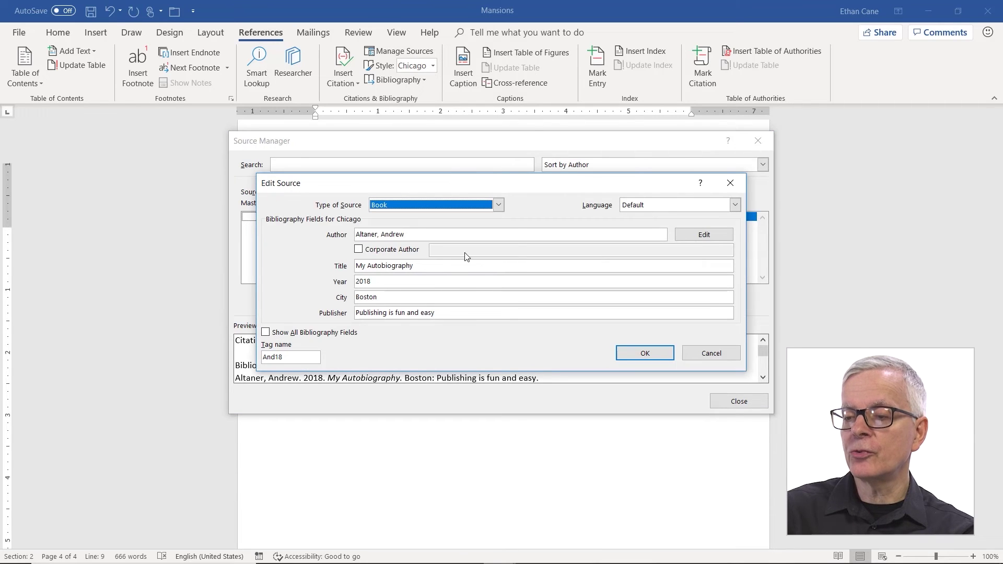
{"action": "left_click", "coordinate": [440, 234]}
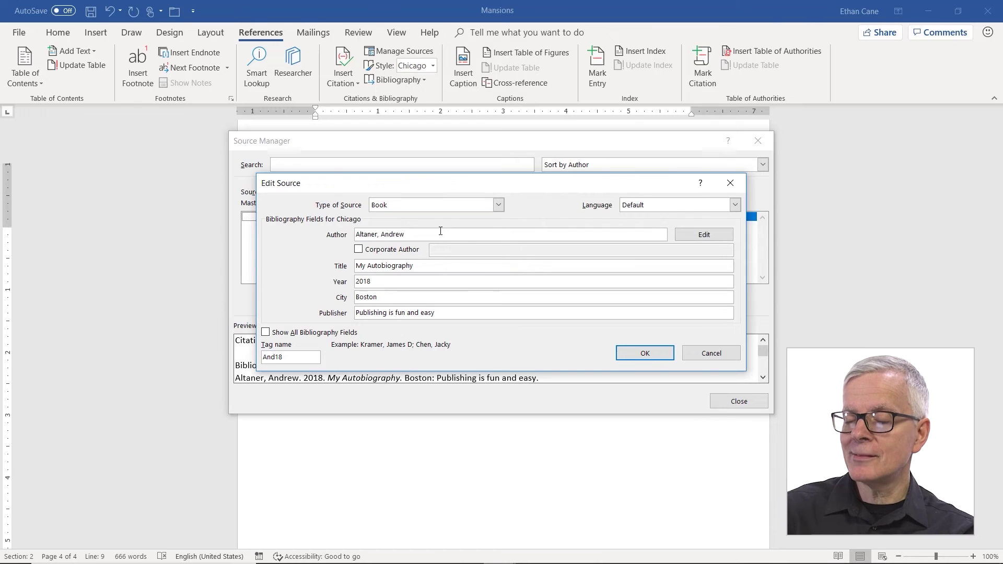
{"action": "key", "text": "BackSpace"}
{"action": "key", "text": "BackSpace"}
{"action": "key", "text": "BackSpace"}
{"action": "type", "text": "y"}
{"action": "left_click", "coordinate": [645, 361]}
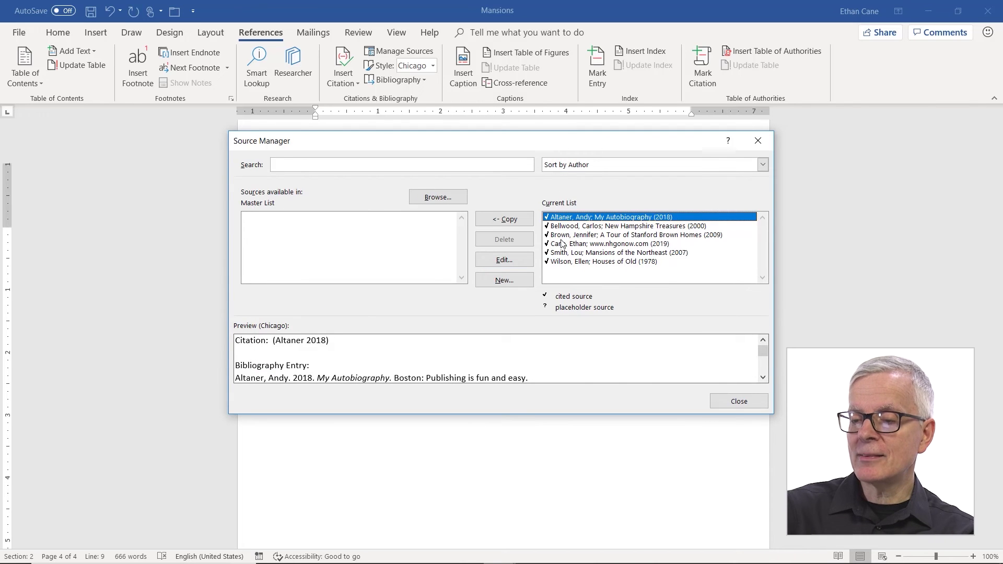
{"action": "left_click", "coordinate": [737, 403]}
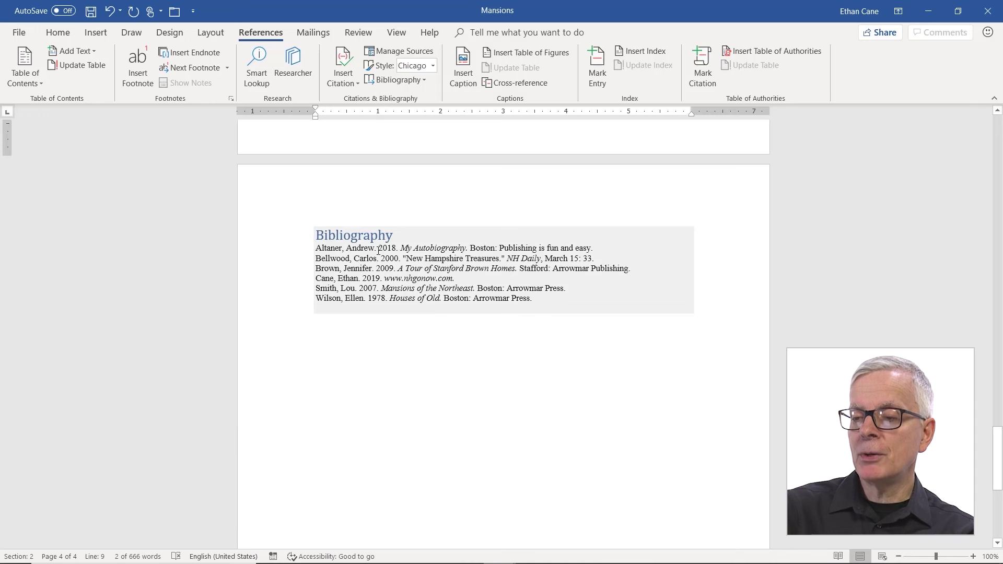
{"action": "left_click", "coordinate": [416, 260]}
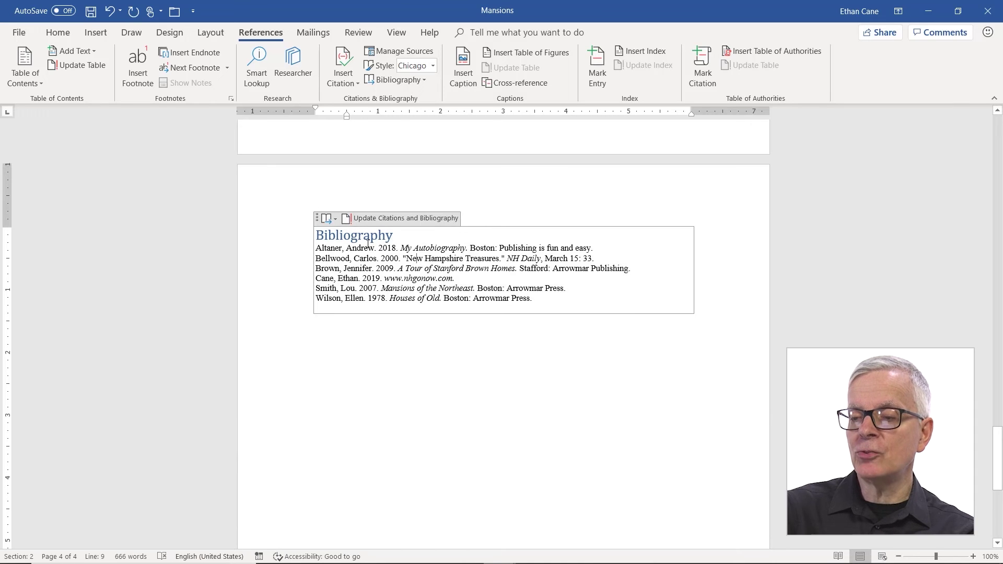
{"action": "left_click", "coordinate": [377, 219]}
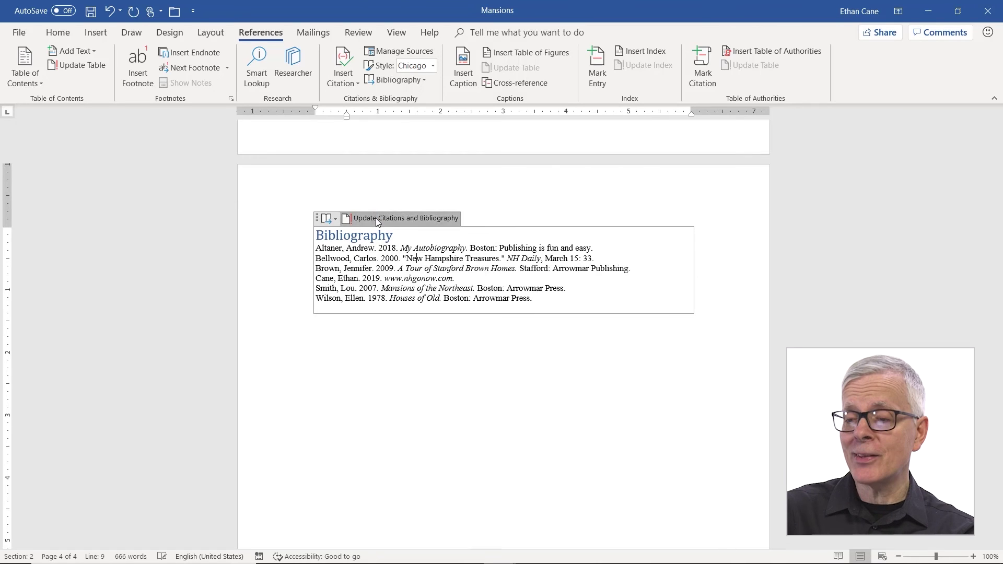
{"action": "left_click", "coordinate": [383, 249]}
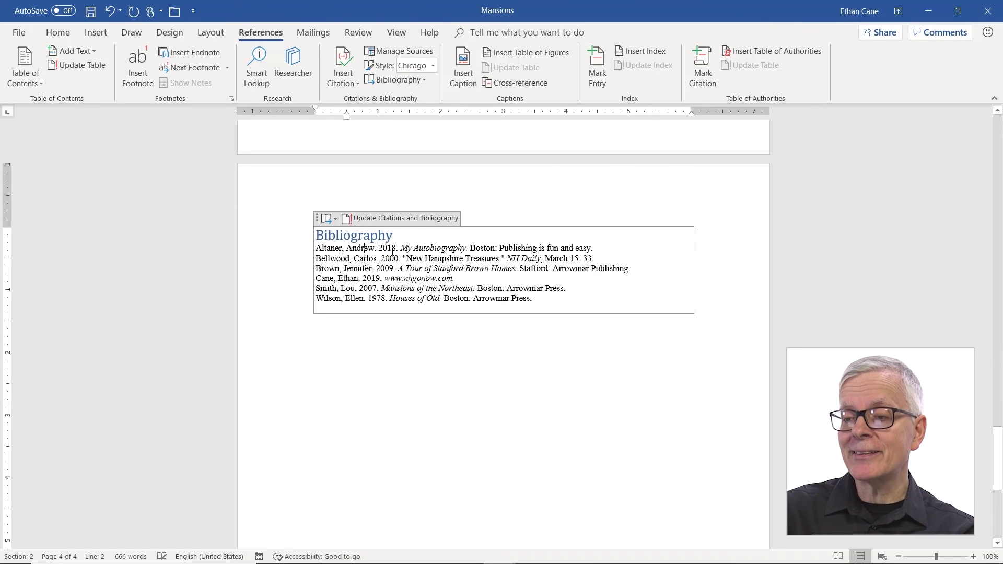